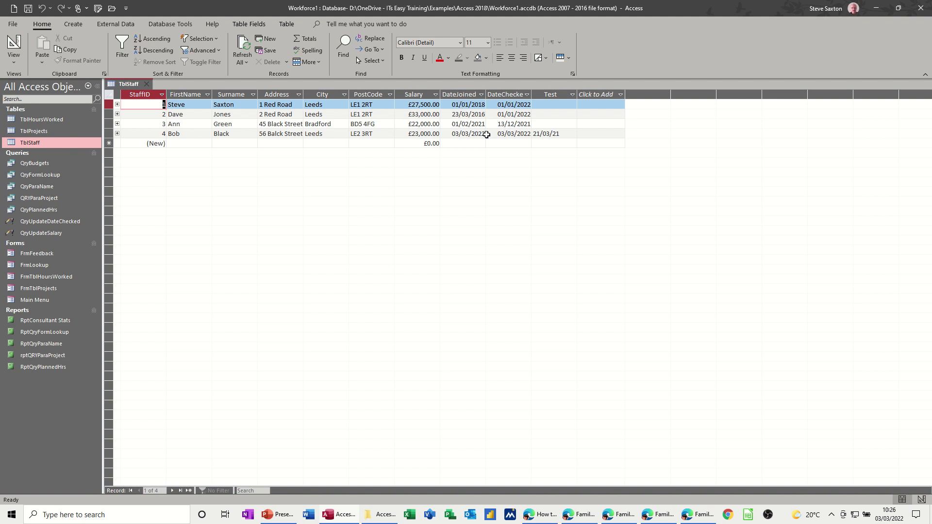
Change the fourth record's DateChecked to 03/02/2022, then restore it to 03/03/2022
left_click(514, 134)
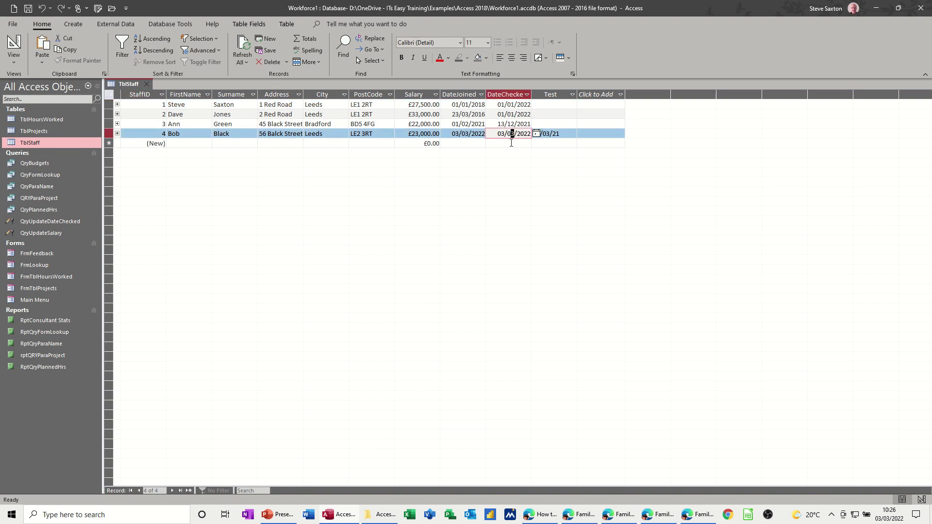
type("2")
left_click(469, 142)
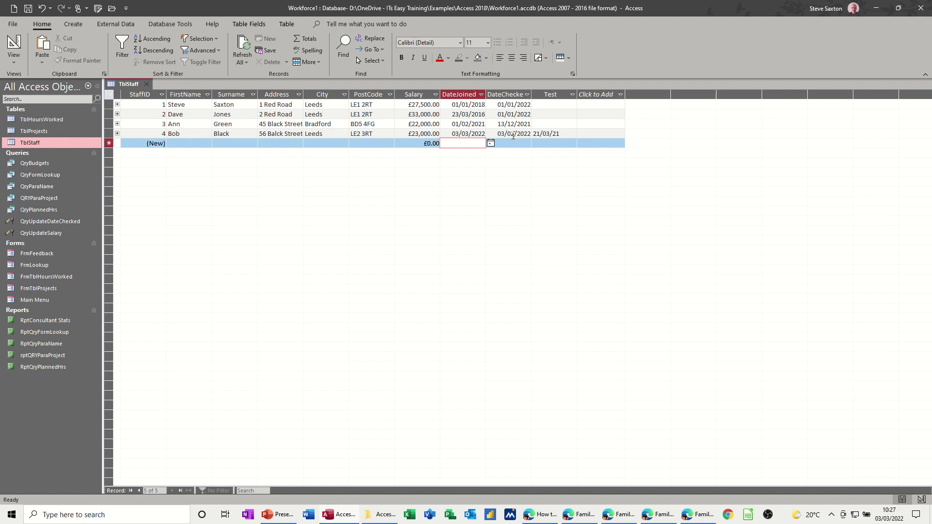
left_click_drag(512, 135, 514, 135)
type("3")
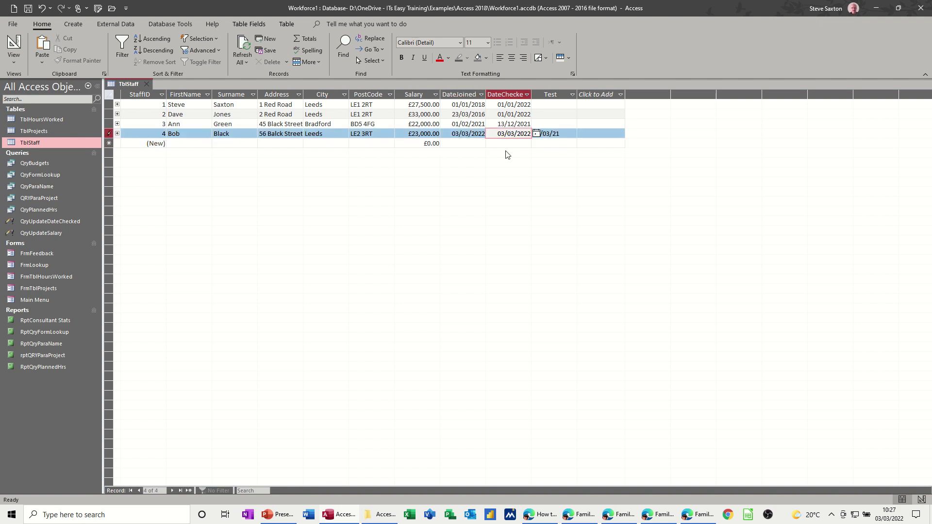
Show TblStaff in Design view with the property sheet displaying table-level properties, Validation Rule selected
left_click(13, 45)
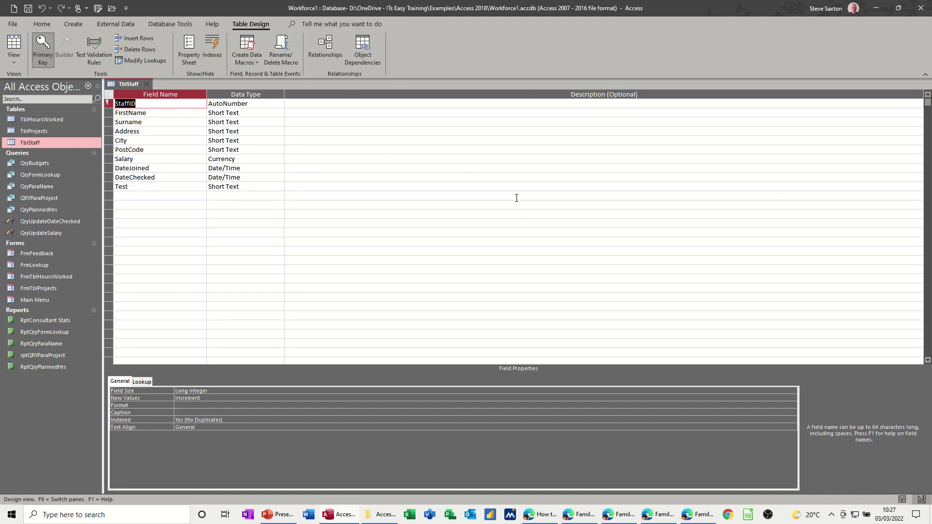
left_click(190, 49)
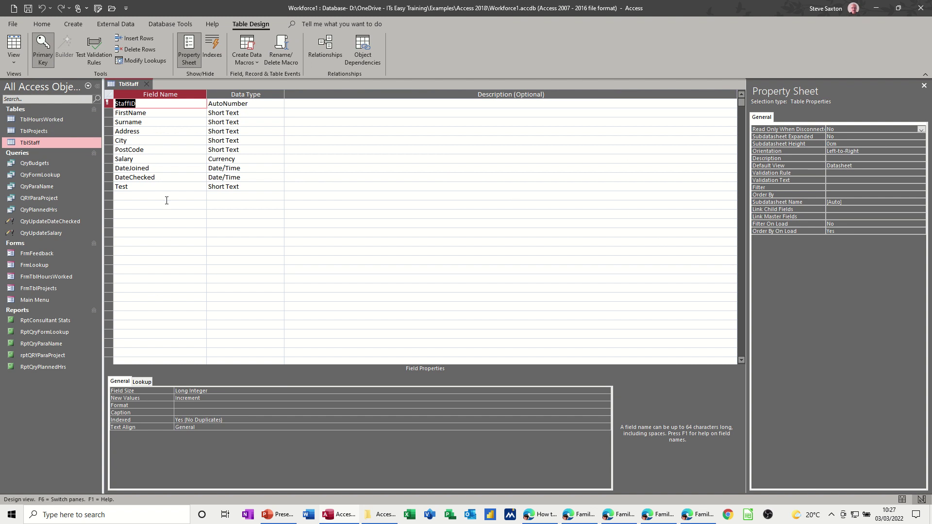
left_click(162, 170)
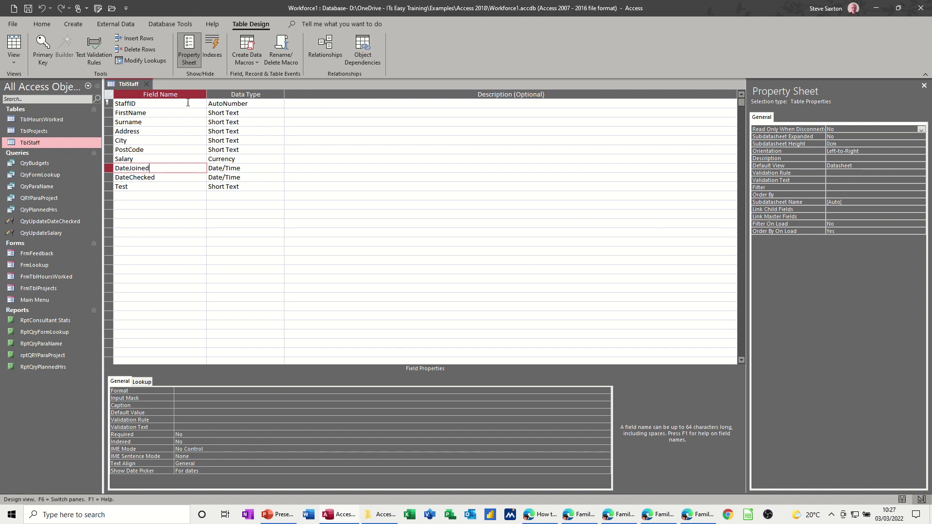
left_click(108, 94)
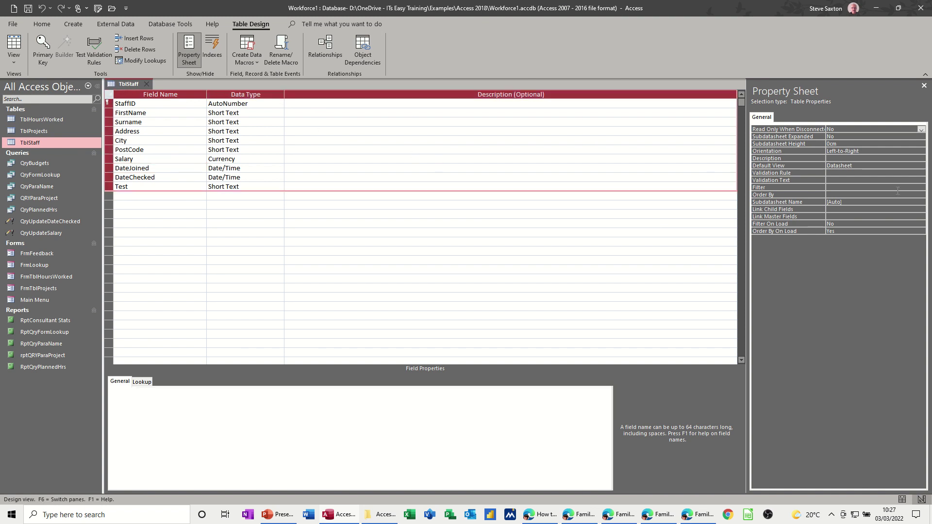
left_click(837, 173)
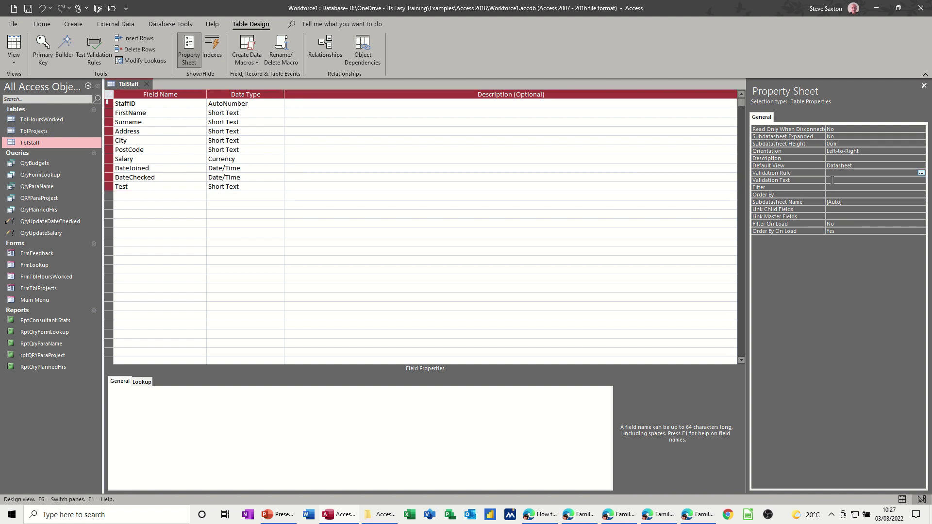
left_click(831, 180)
left_click(831, 173)
Build the expression [DateChecked]>=[DateJoined] in the Expression Builder and accept it
left_click(920, 173)
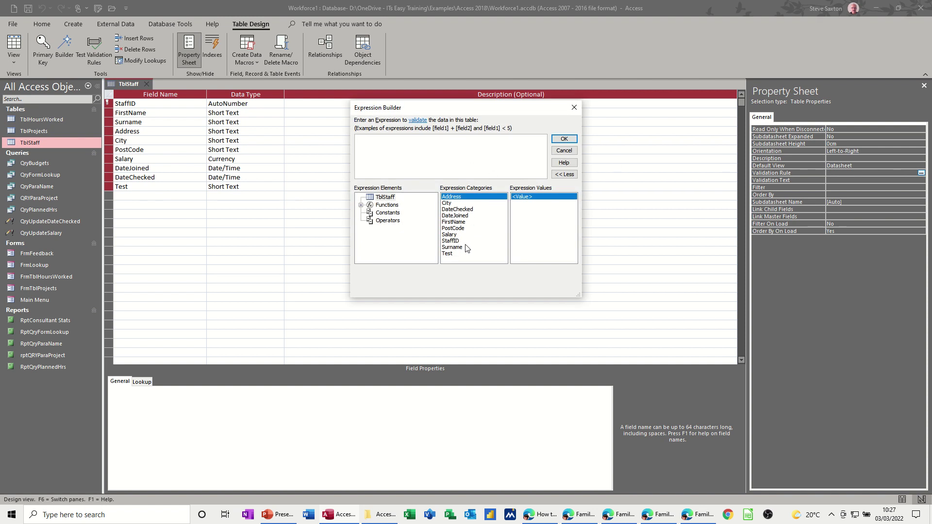
double_click(467, 209)
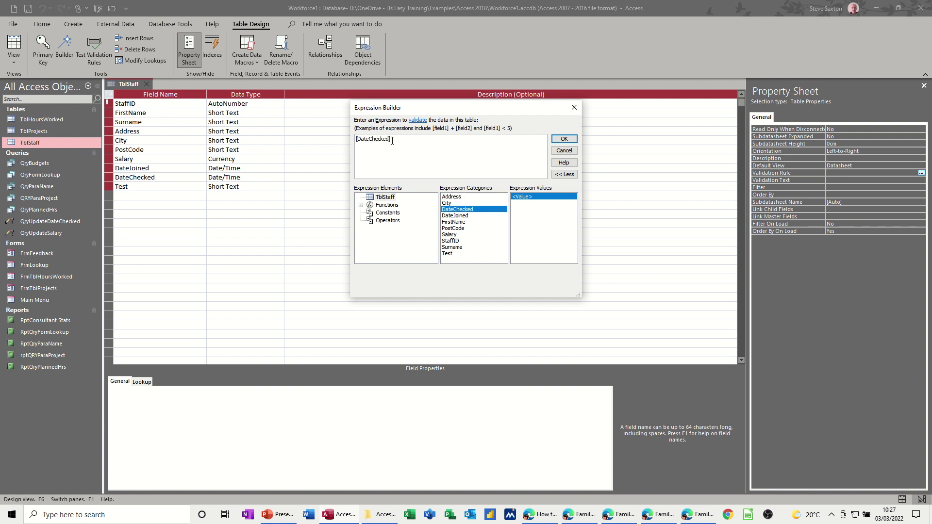
type(">=")
double_click(454, 216)
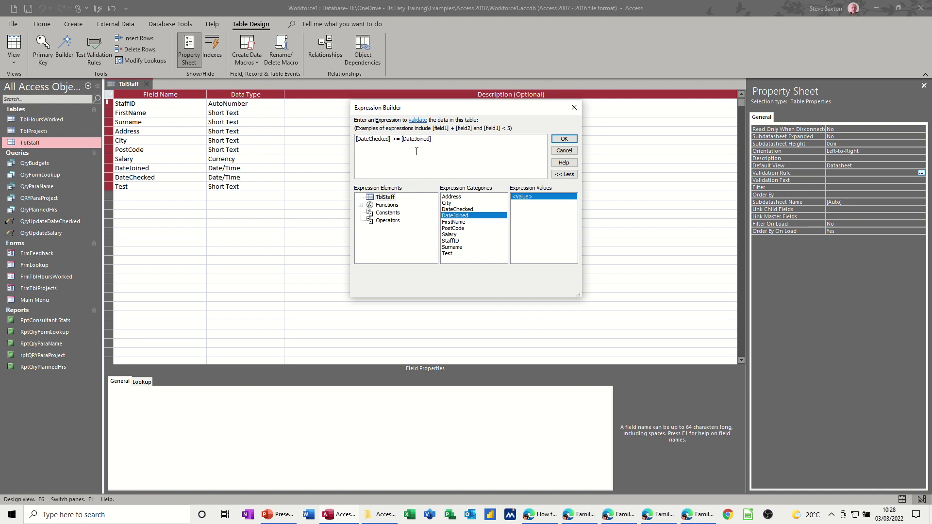
left_click(564, 139)
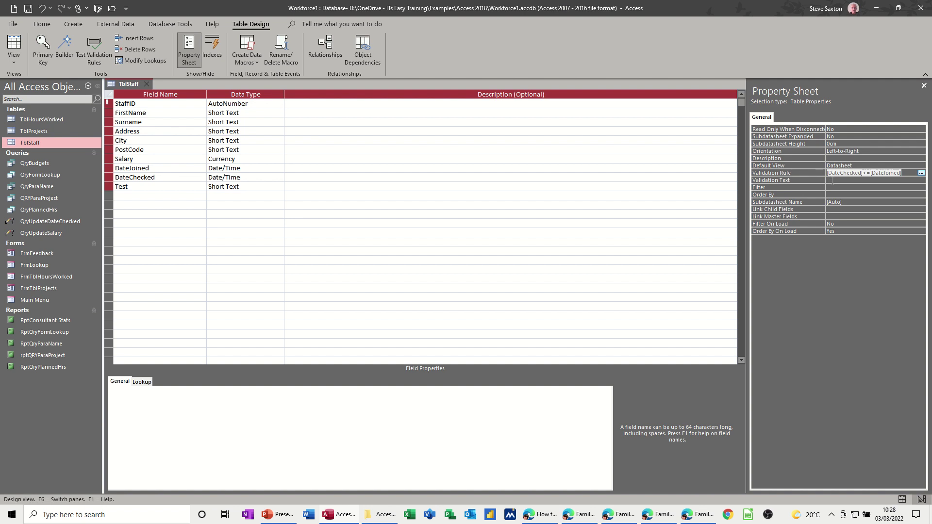
Enter Validation Text 'Check Date, must be after joined date', then save TblStaff, testing existing data
left_click(834, 182)
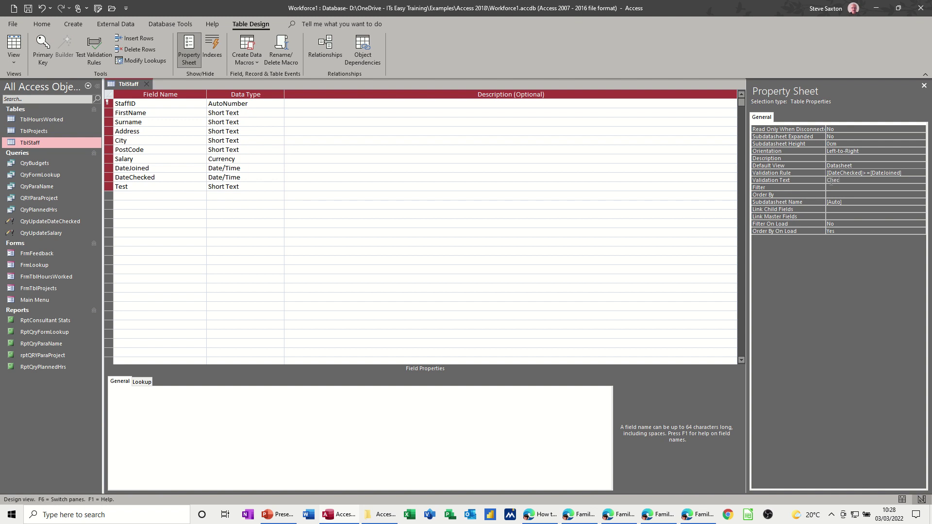
type("Check Date, must be after joined date")
left_click(30, 10)
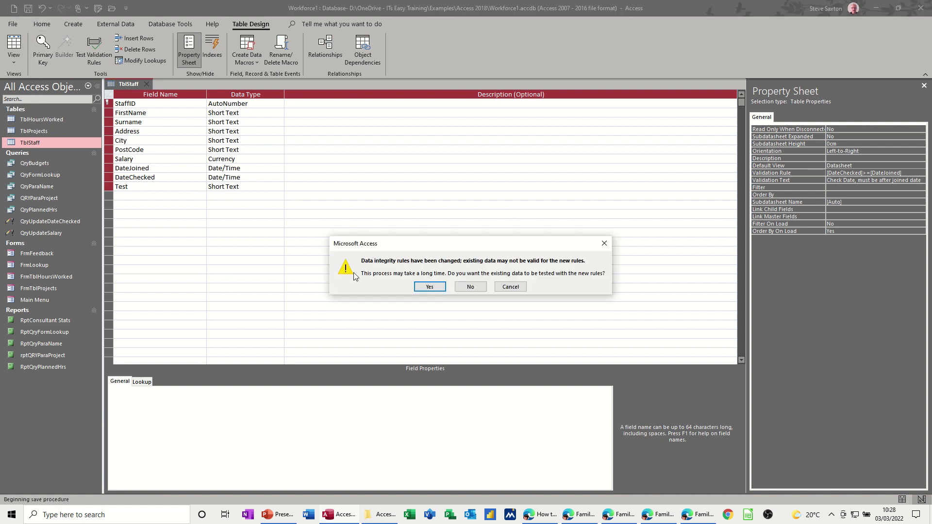
left_click(429, 287)
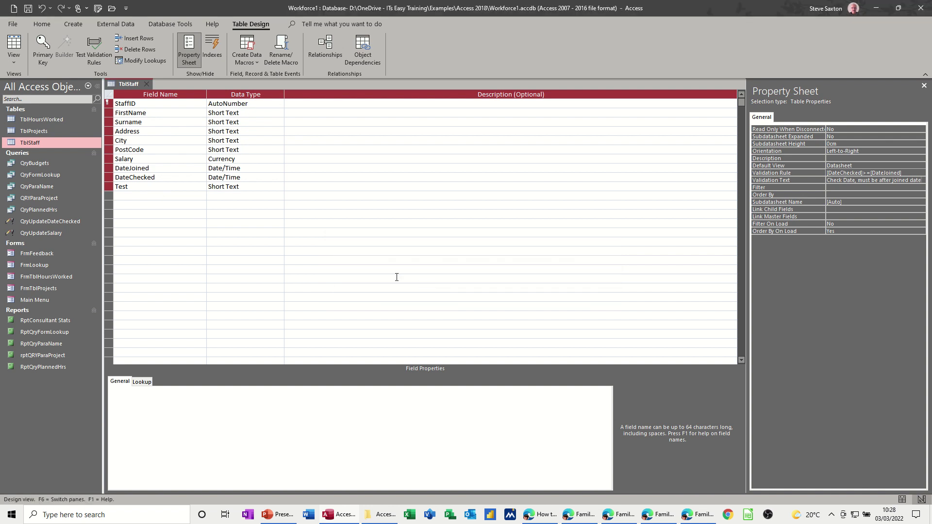
In Datasheet view, enter 03/02/2022 for row 4's DateChecked, dismiss the Check Date warning, restore 03/03/2022
left_click(13, 43)
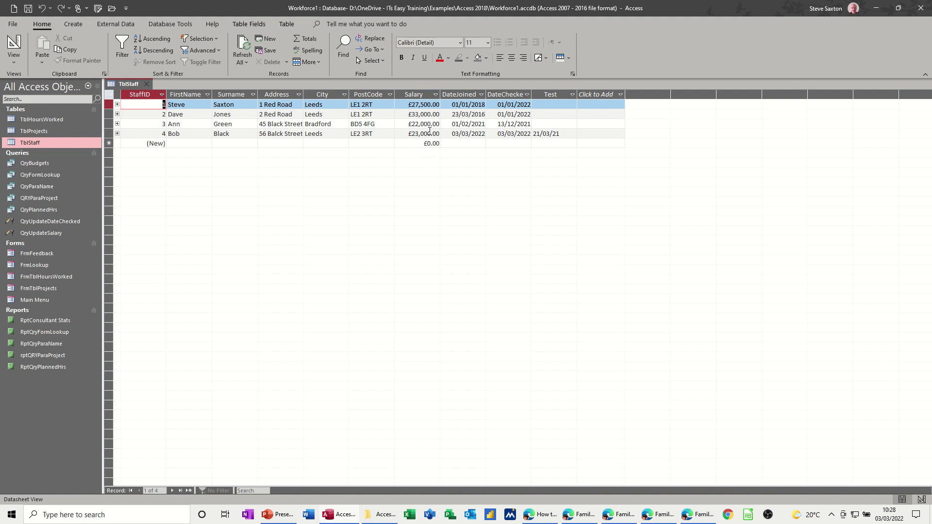
left_click(513, 134)
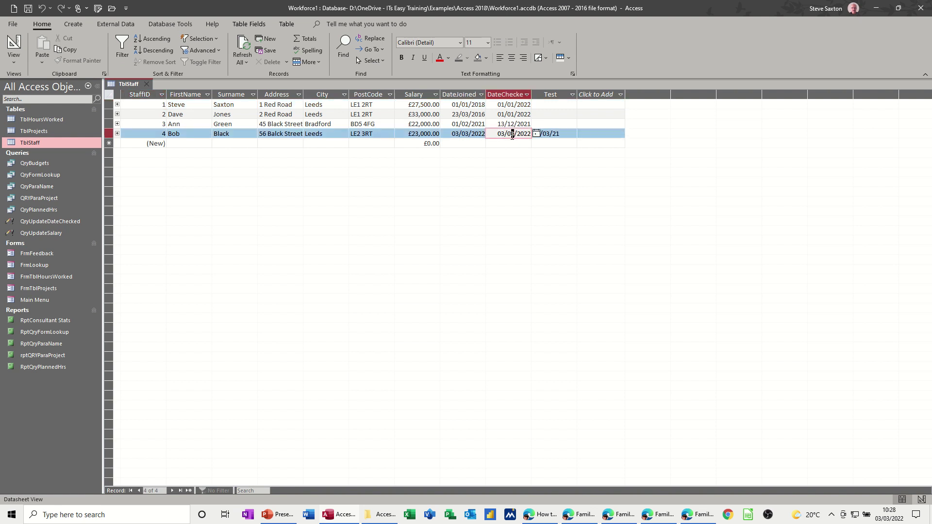
type("2")
key("Tab")
left_click(500, 144)
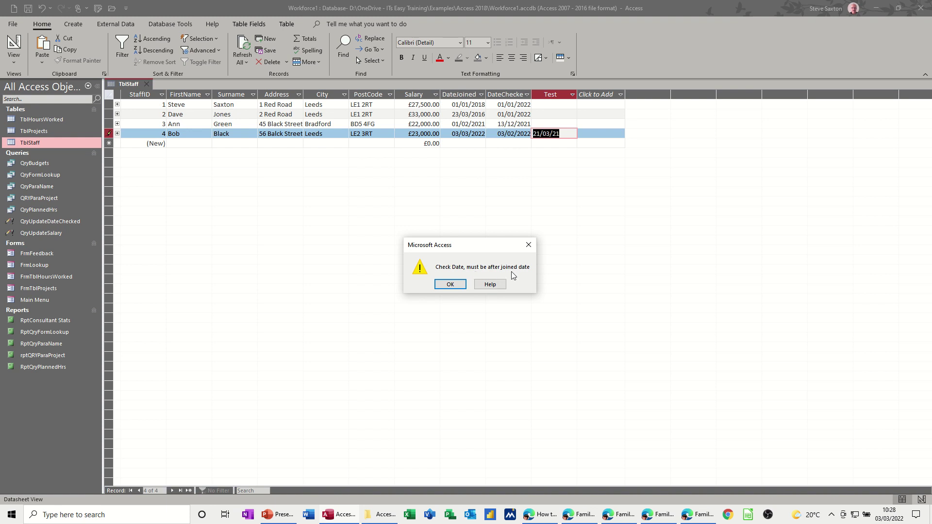
left_click(447, 284)
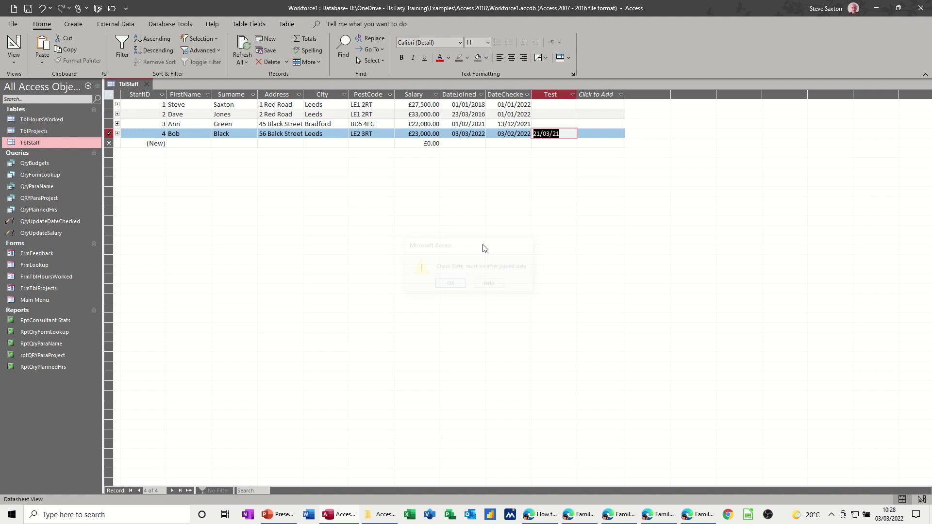
left_click(513, 134)
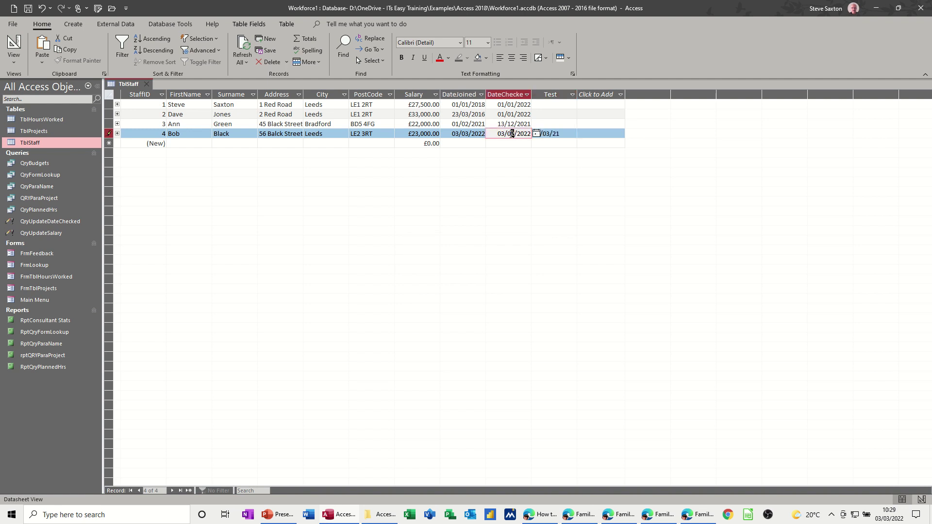
key("Down")
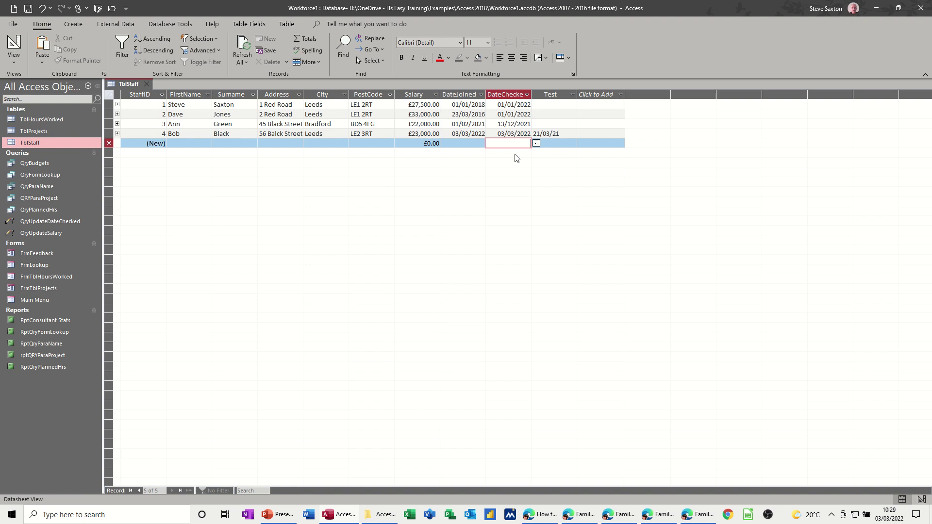
Check the Test field's data type in TblStaff's design, then close the table
left_click(14, 46)
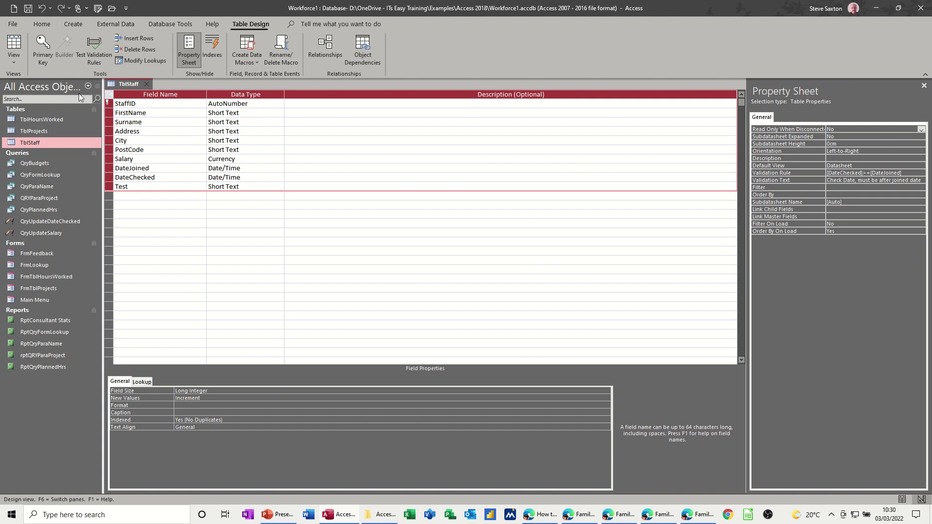
left_click(248, 186)
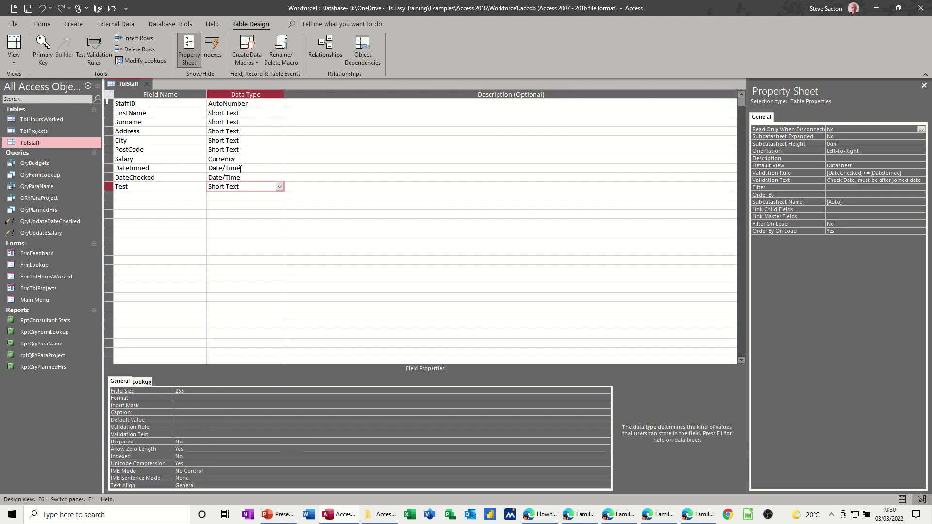
left_click(146, 85)
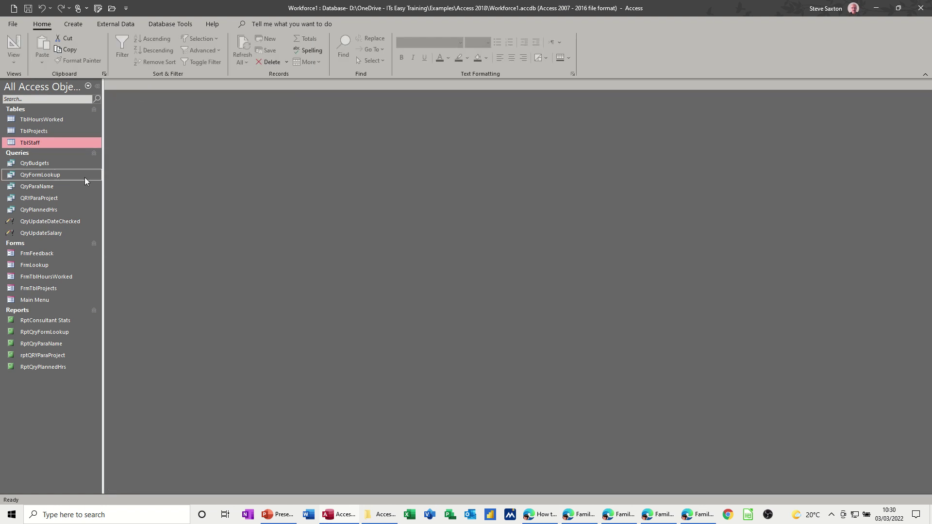
Create a new query design with TblStaff and all its fields in the grid, side panes closed
left_click(73, 24)
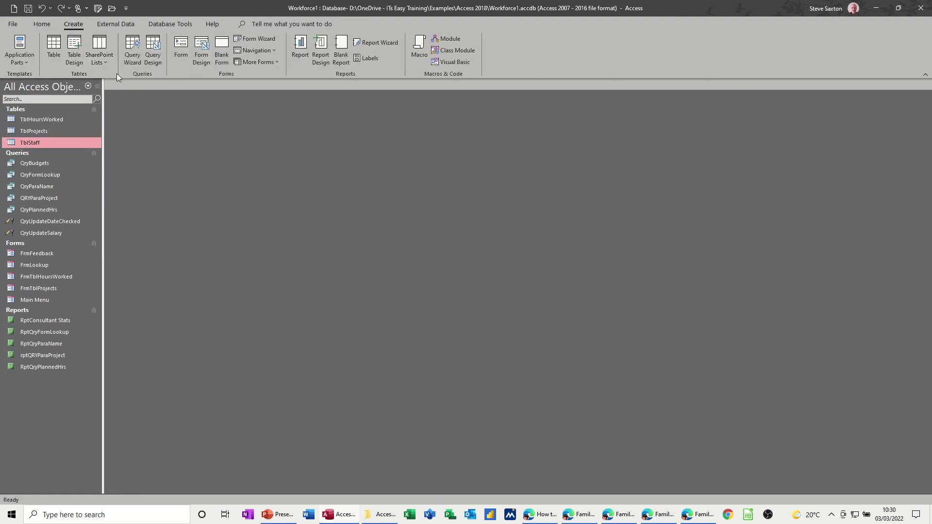
left_click(152, 51)
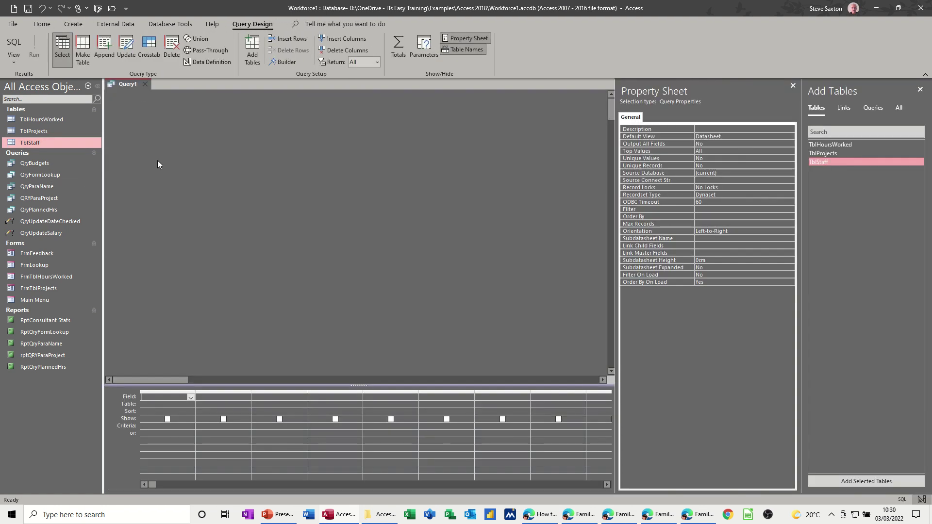
left_click_drag(43, 144, 206, 164)
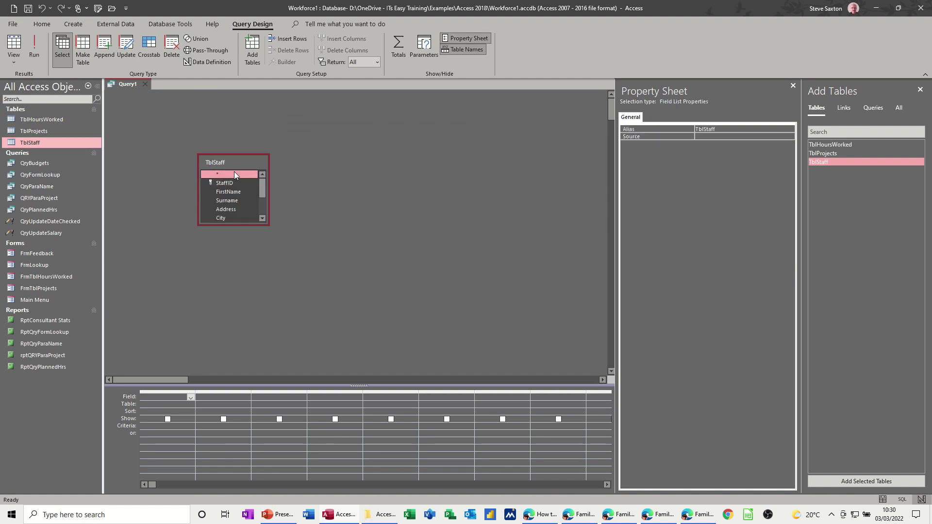
double_click(238, 162)
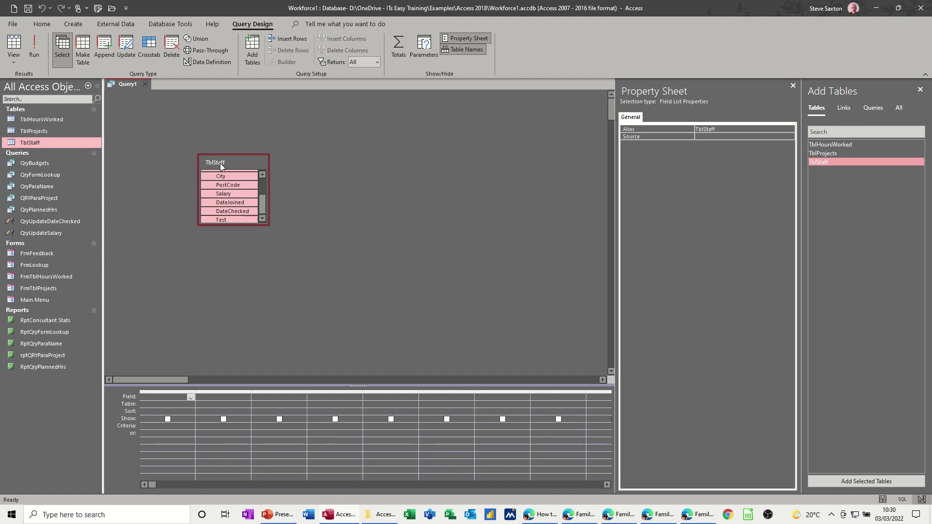
left_click_drag(228, 176, 170, 399)
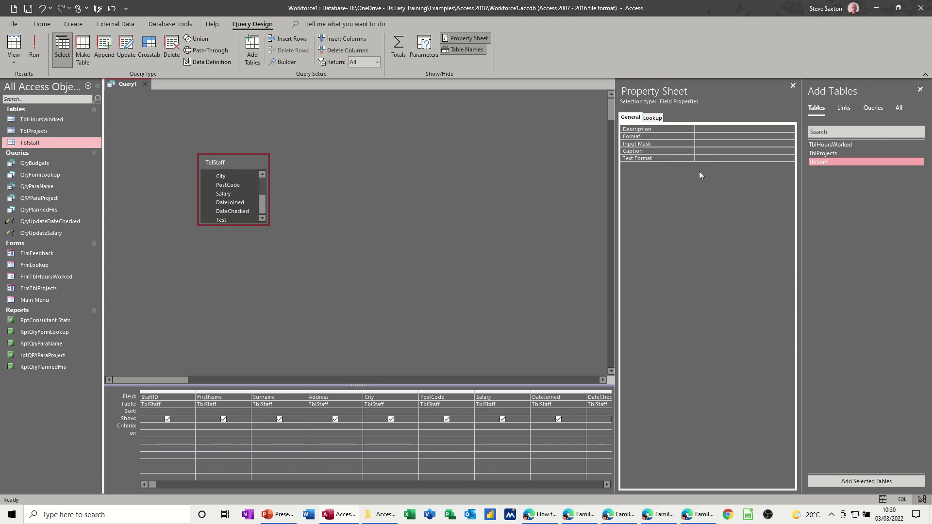
left_click(793, 86)
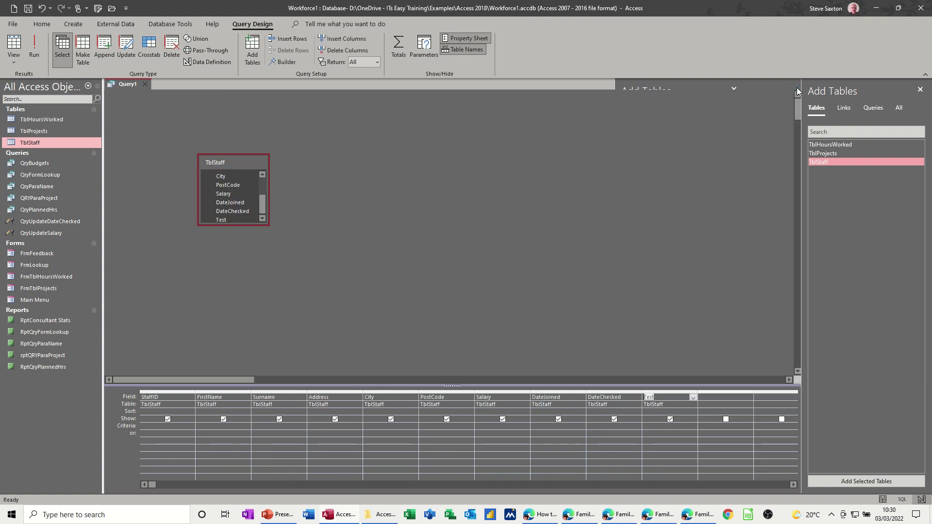
left_click(919, 90)
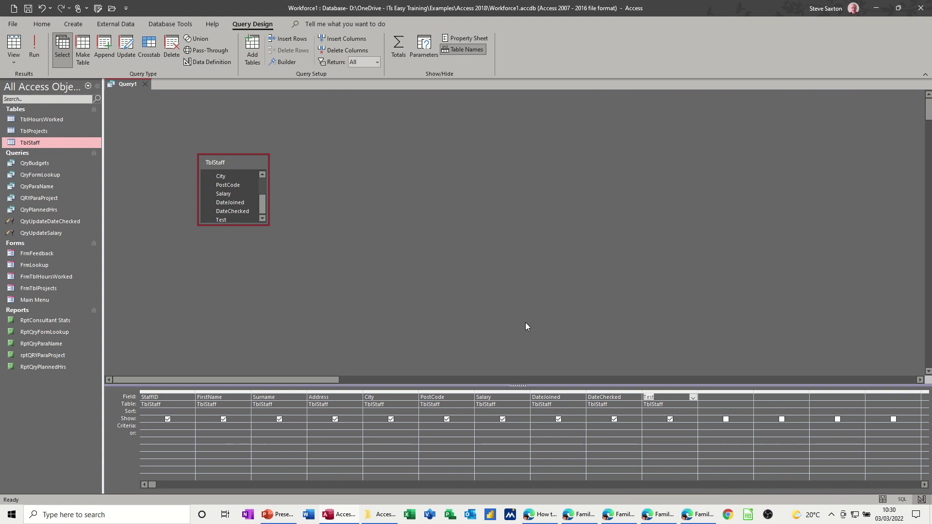
Run the query unfiltered, then add DateChecked criterion >#01/01/2021 and run it
left_click(591, 428)
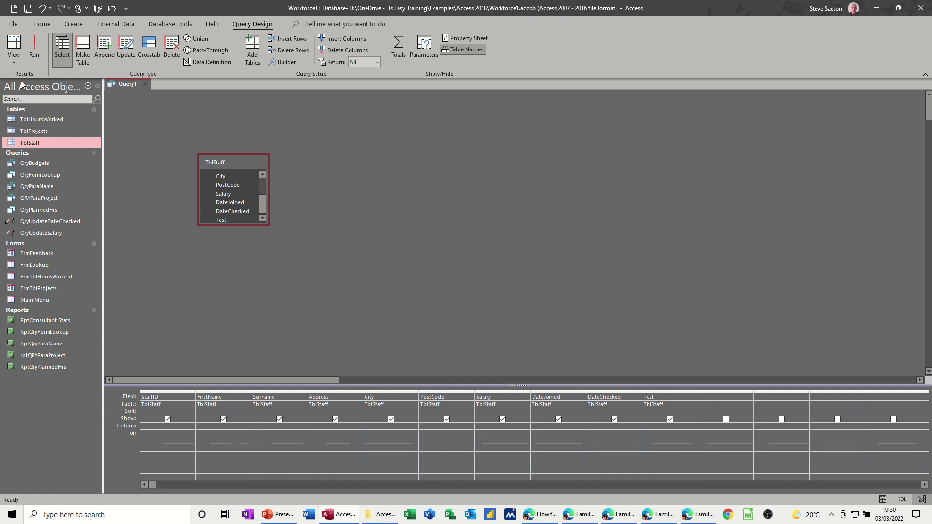
left_click(32, 49)
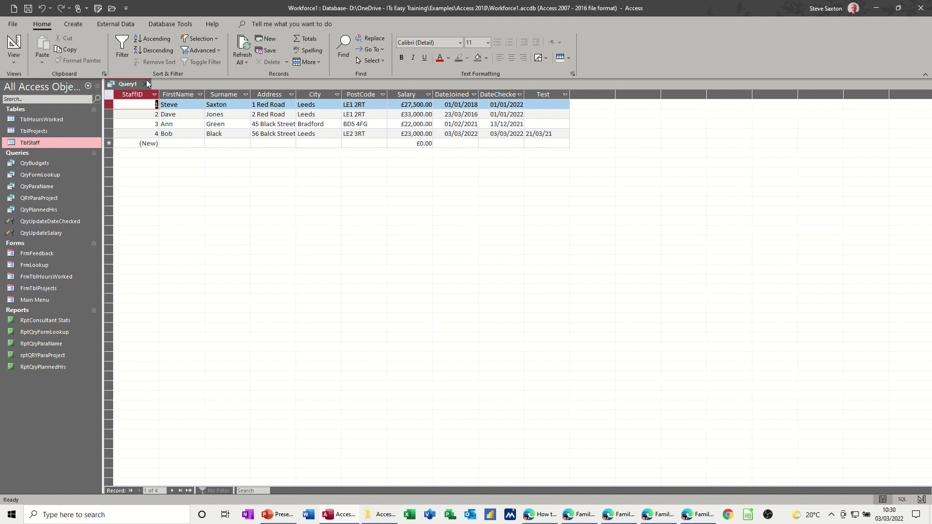
left_click(14, 49)
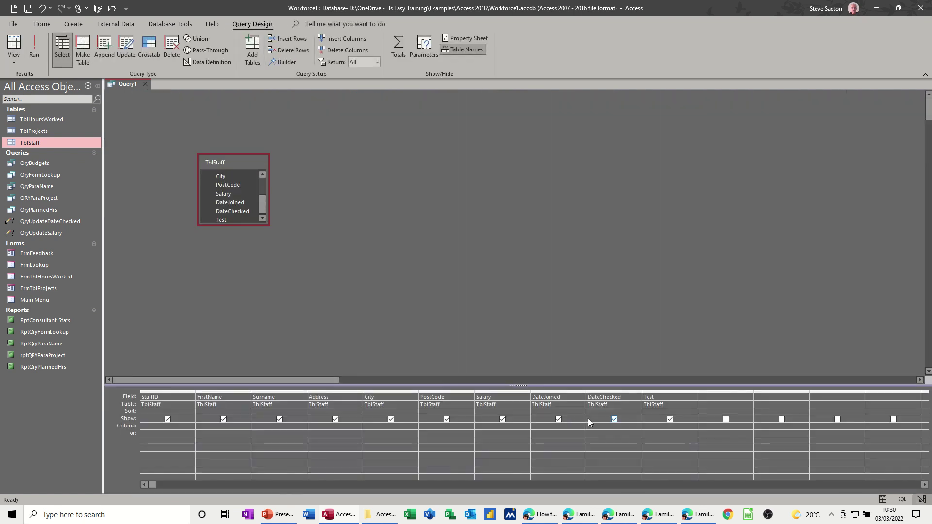
left_click(599, 425)
type(">#01/01/2021")
key("Return")
left_click(36, 58)
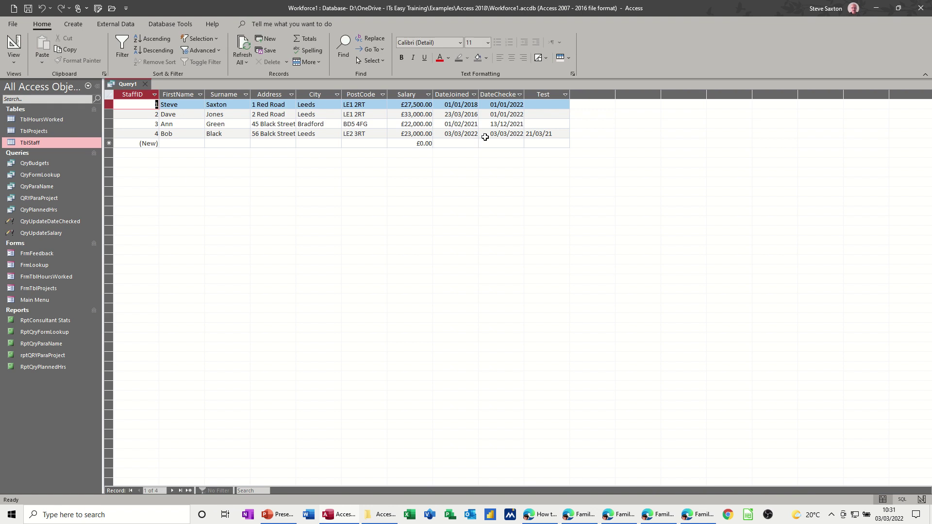
left_click(14, 48)
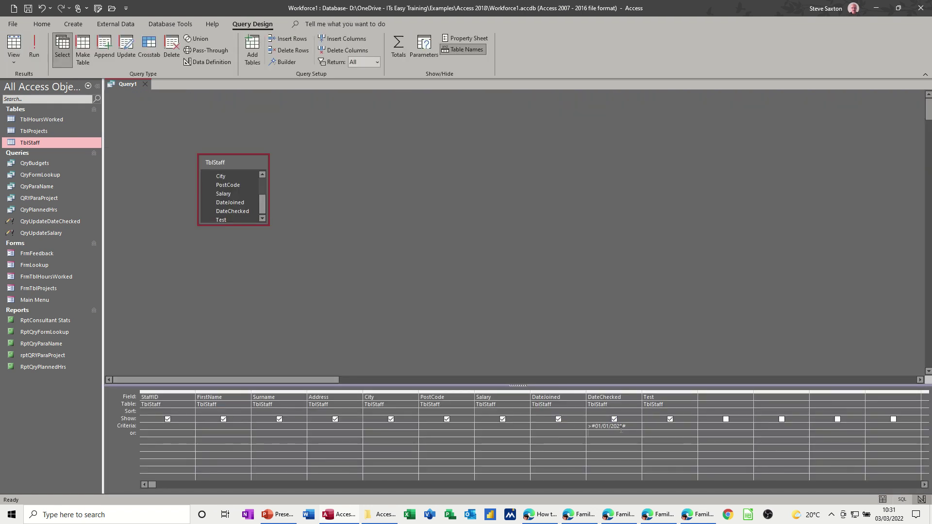
Change the criterion year to 2022, run it to get one record, and return to Design view
left_click(621, 427)
type("2")
left_click(34, 50)
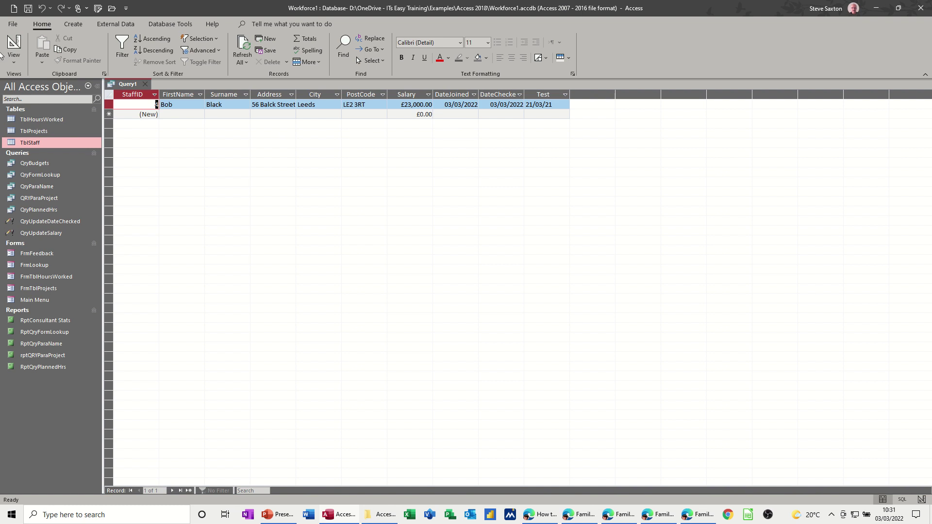
left_click(15, 44)
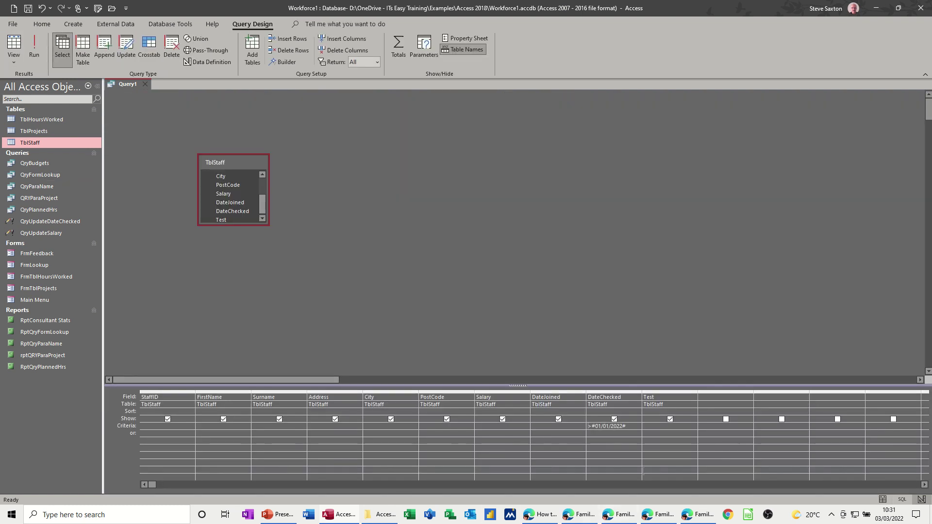
Replace the DateChecked criterion with a >1/1/21 criterion on the text Test field and run it
left_click_drag(632, 426, 588, 426)
key("Delete")
left_click(654, 427)
left_click(673, 439)
left_click(37, 46)
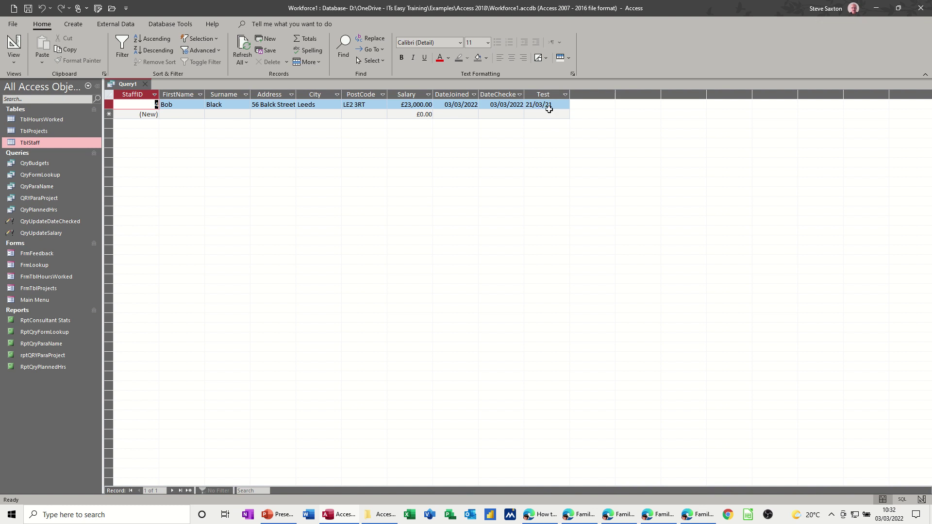
Back in Design view, delete the Test field's criterion
left_click(13, 47)
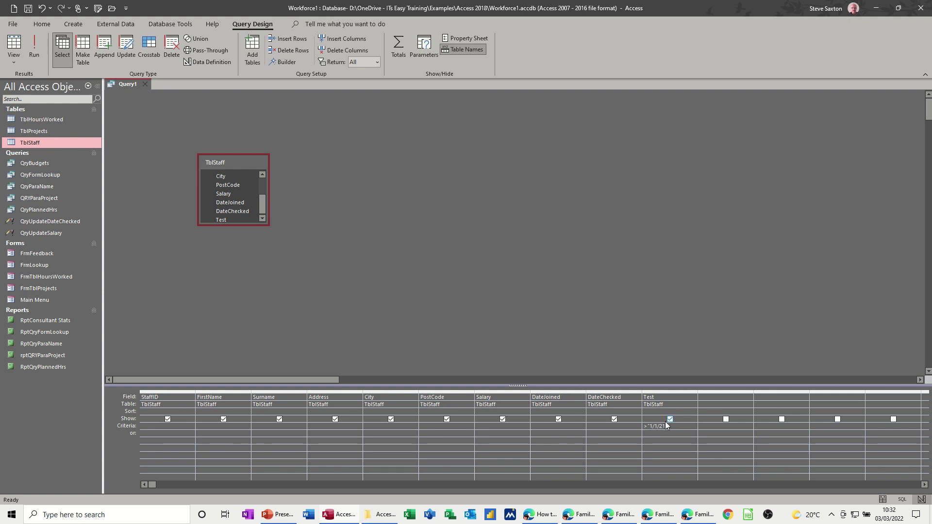
left_click(637, 429)
key("Delete")
Add column Duration: [datechecked]-[datejoined] and run it, showing 1461, 2110, 315 and 0 days
left_click(705, 397)
type("Duration:")
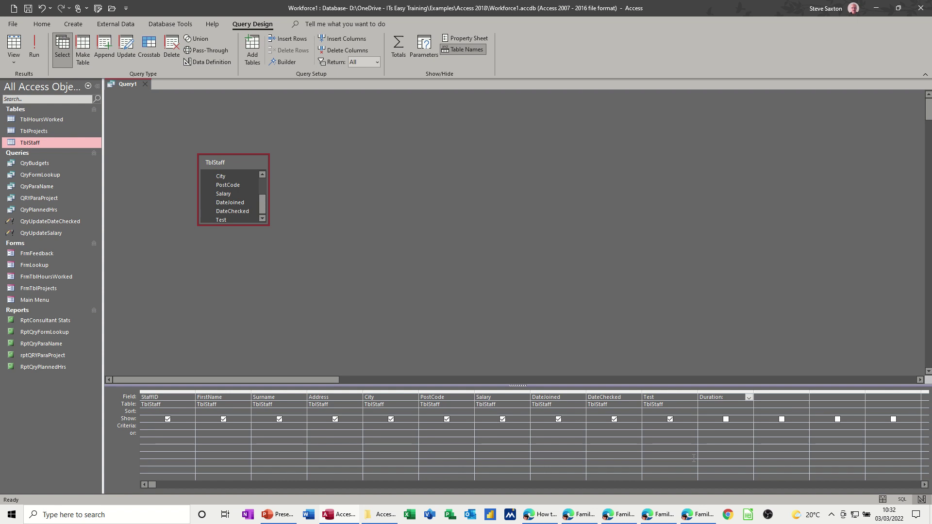
key("shift+F2")
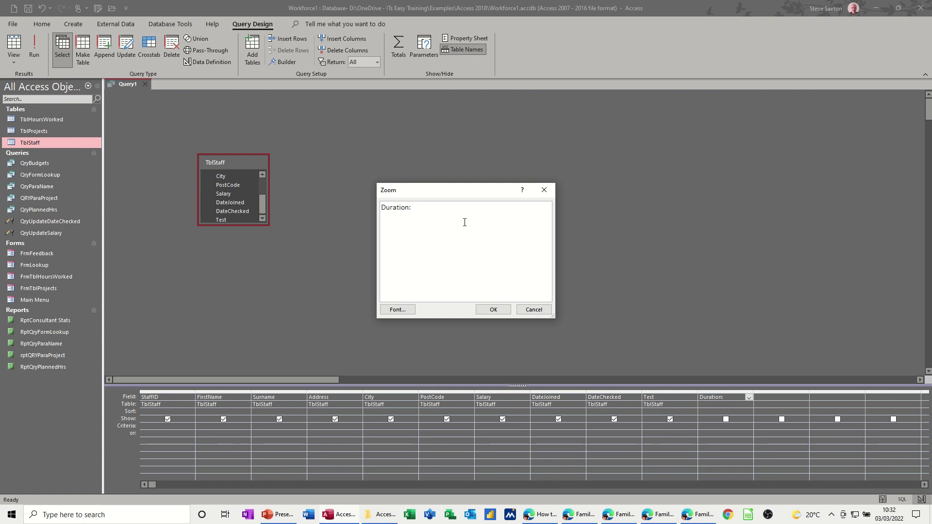
type("[datechecked]-[date")
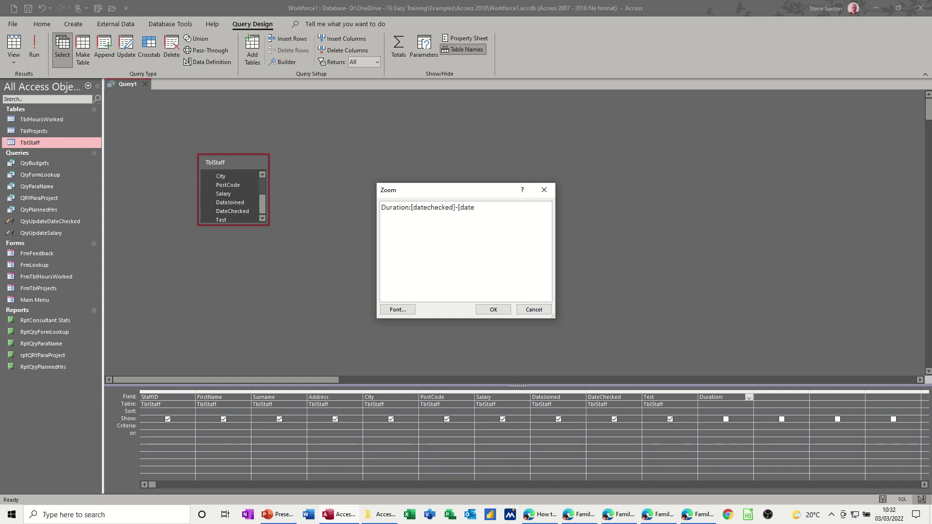
type("joined")
type("]")
left_click(504, 309)
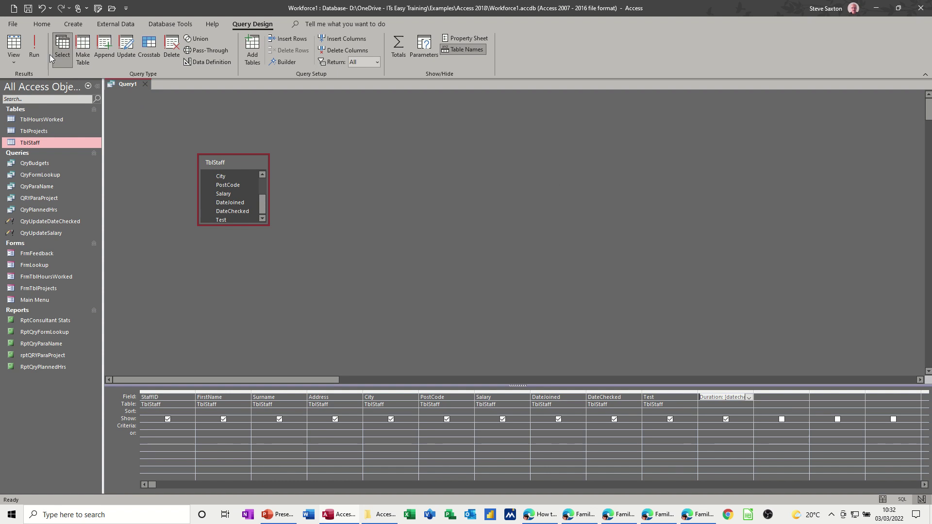
left_click(34, 46)
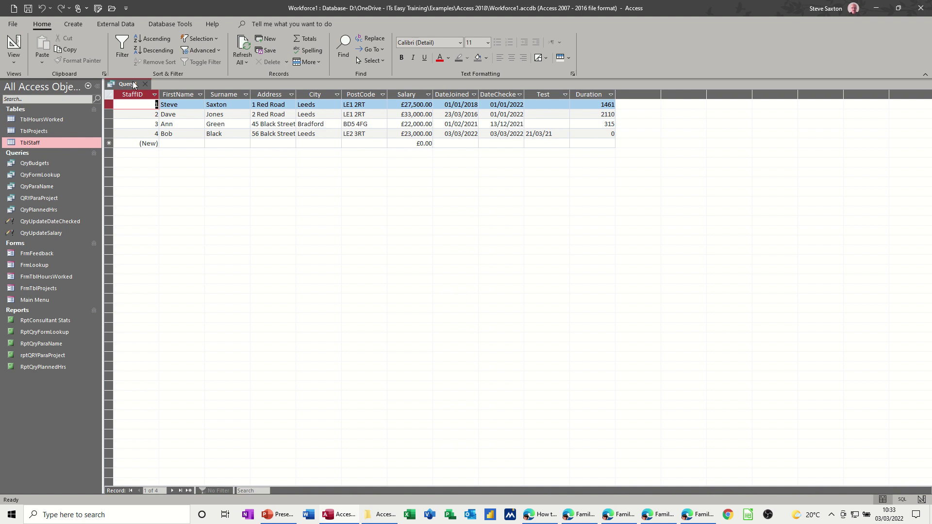
Change Duration to [datechecked]-[test], run it to see #Error, and return to Design view
left_click(13, 49)
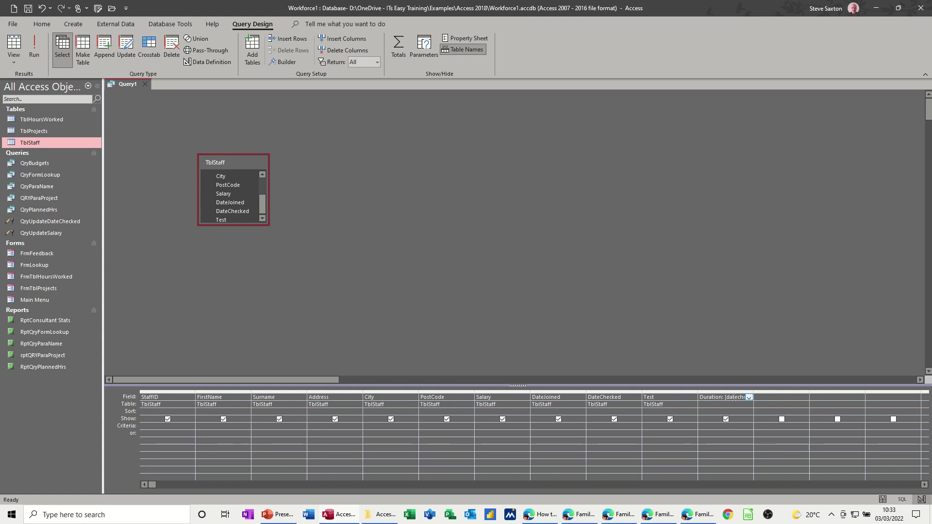
key("shift+F2")
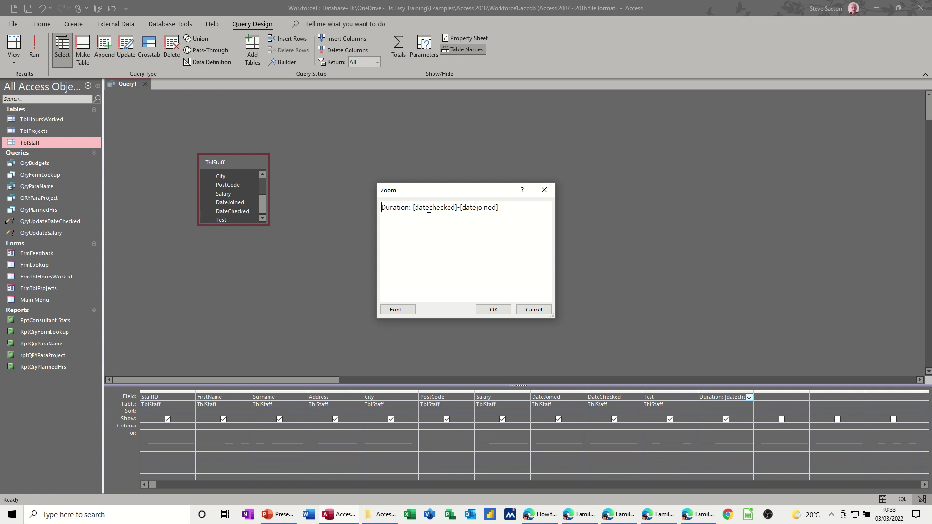
double_click(476, 207)
type("test")
left_click(503, 312)
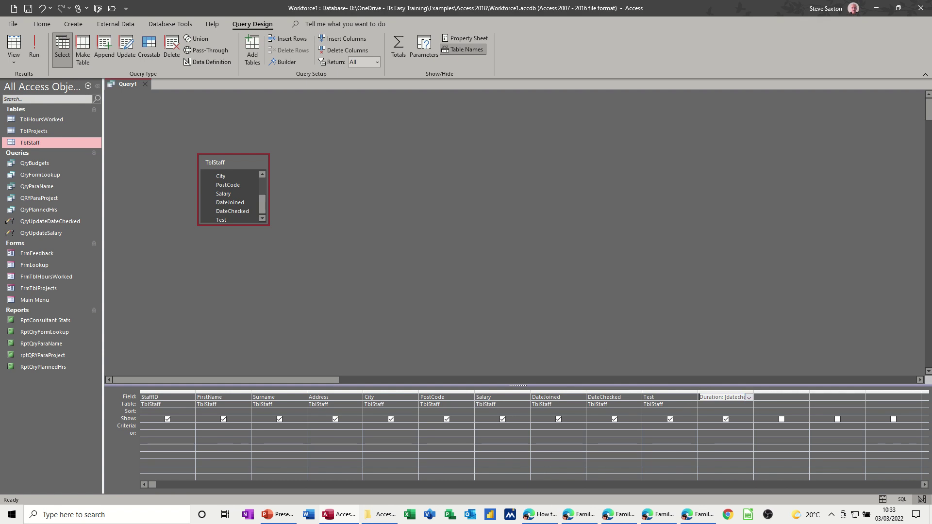
left_click(34, 48)
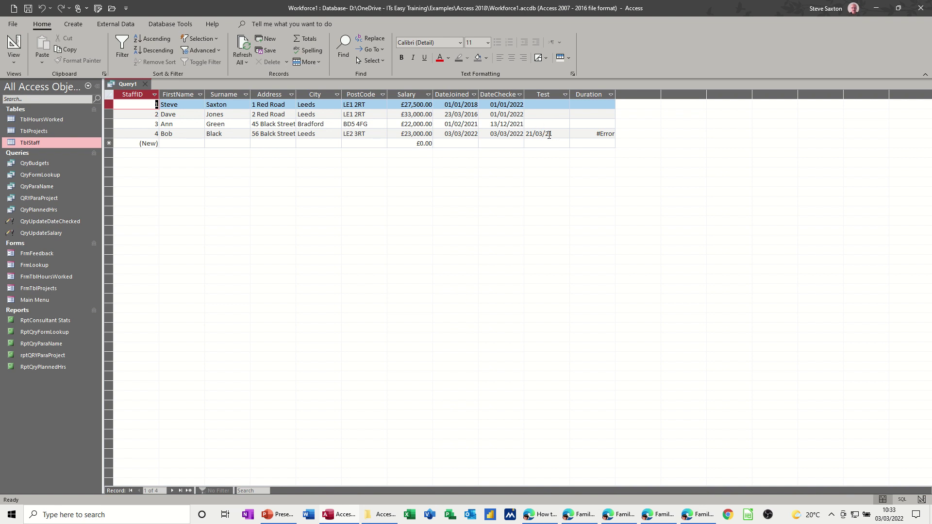
left_click(14, 49)
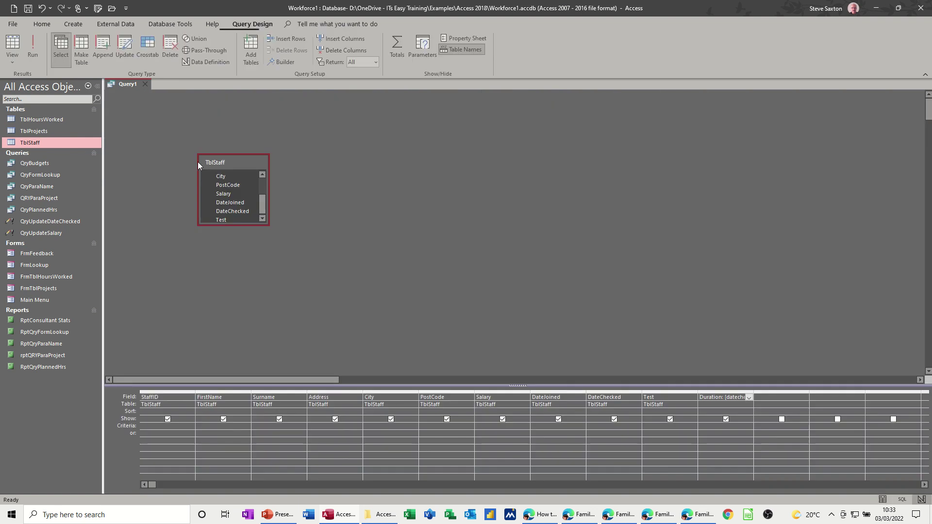
Delete the Duration column and give DateJoined the criterion 'Between [Enter the first date] and [enter the second]'
left_click(718, 391)
key("Delete")
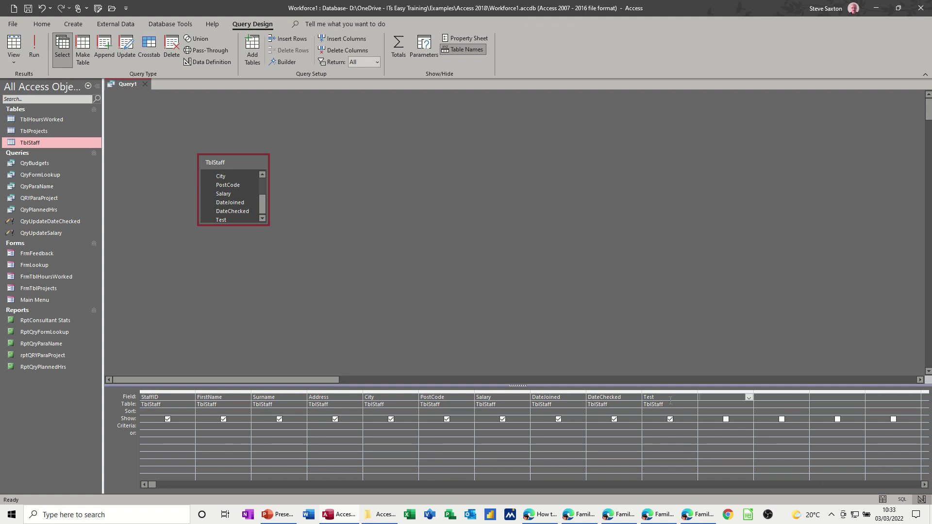
left_click(548, 428)
key("shift+F2")
type("between")
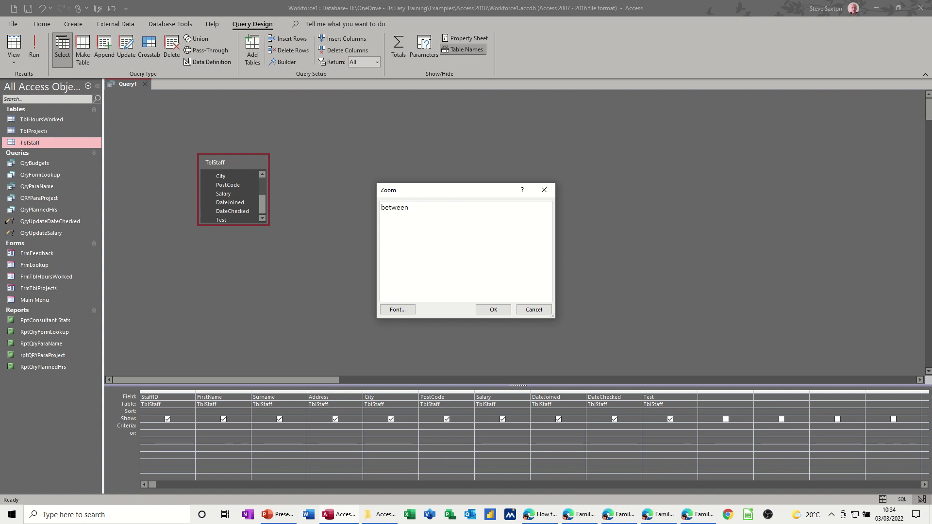
type(" [Enter the first date] and [enter the s")
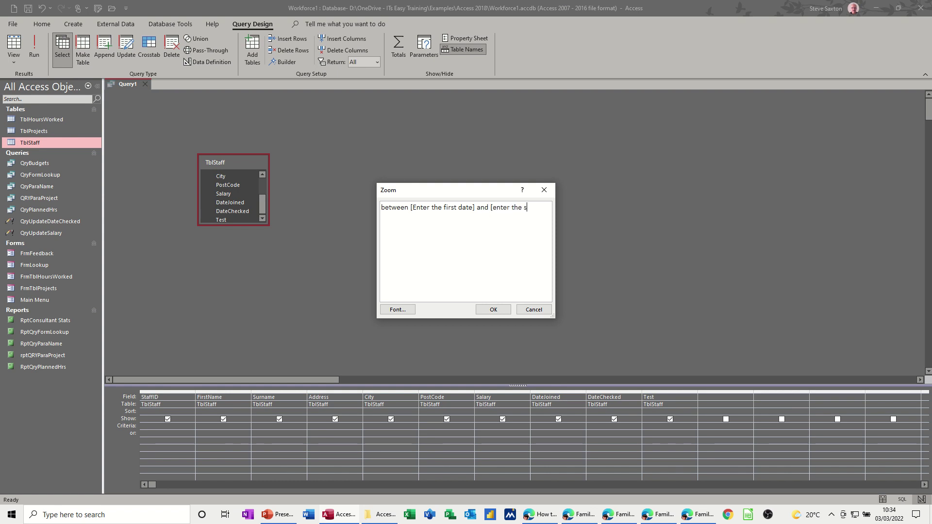
type("econd]")
left_click(491, 311)
Run the query with dates 1/1/20 and 1/1/22, returning one staff record
left_click(34, 48)
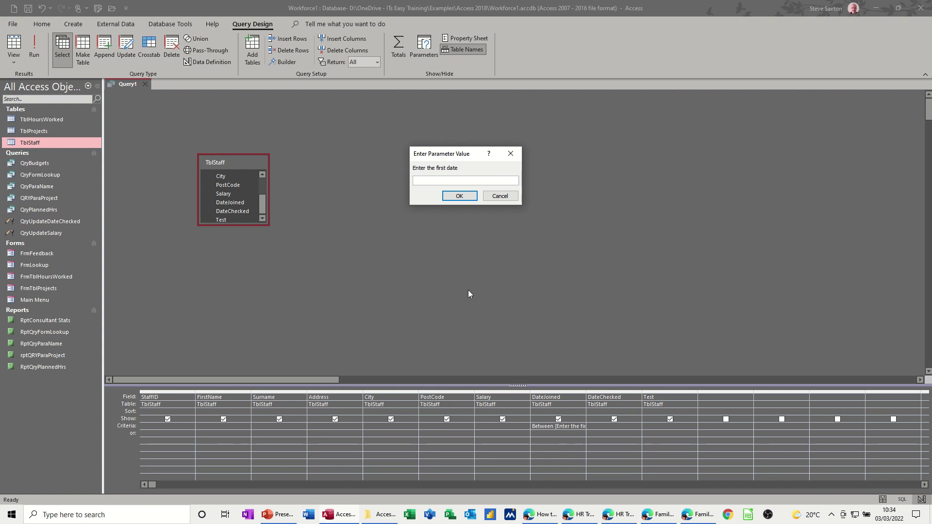
type("1/1/20")
key("Return")
type("1/1/22")
key("Return")
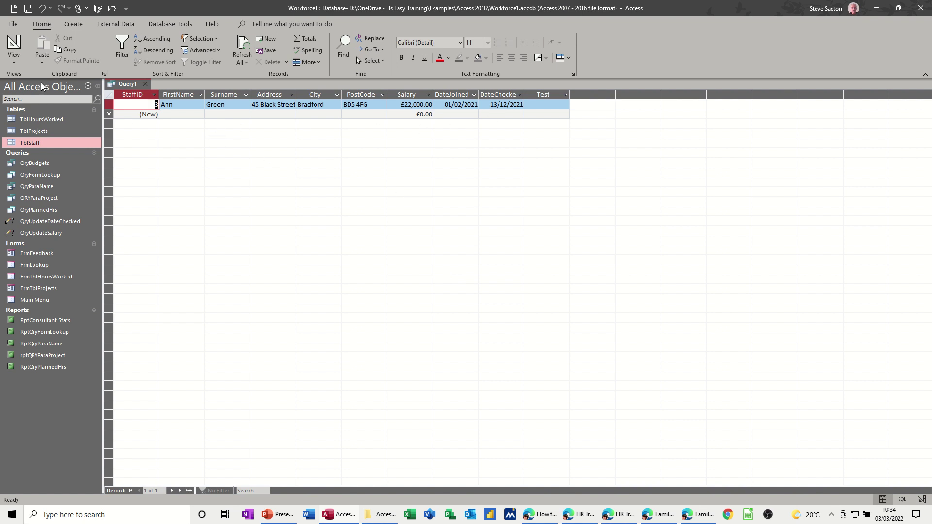
Rerun the query from Design View with 1/1/16 to 1/1/20, returning the 2016 and 2018 joiners
left_click(14, 46)
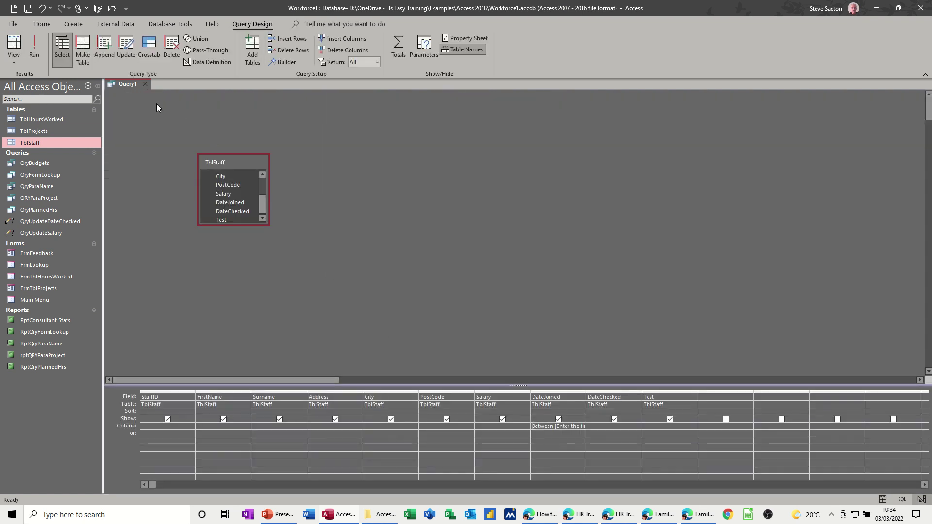
left_click(37, 59)
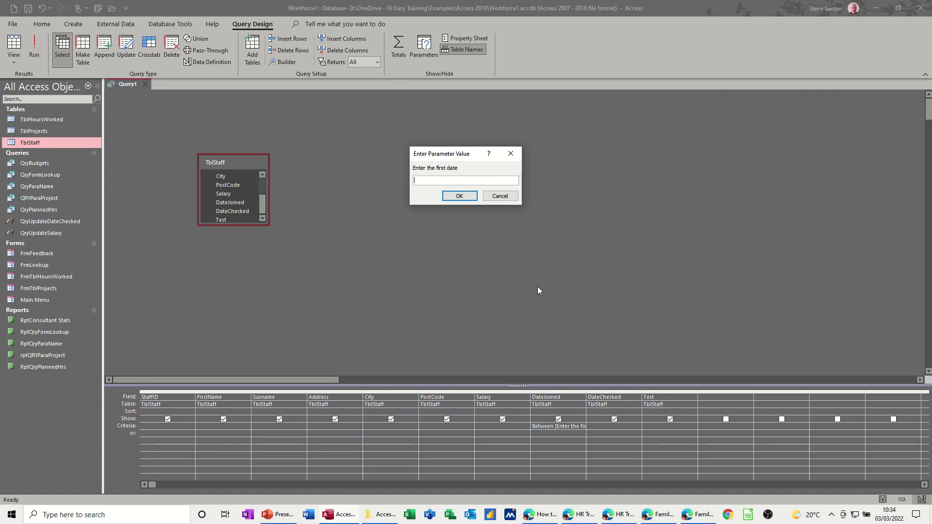
type("1/1/16")
key("Return")
type("1/1/2")
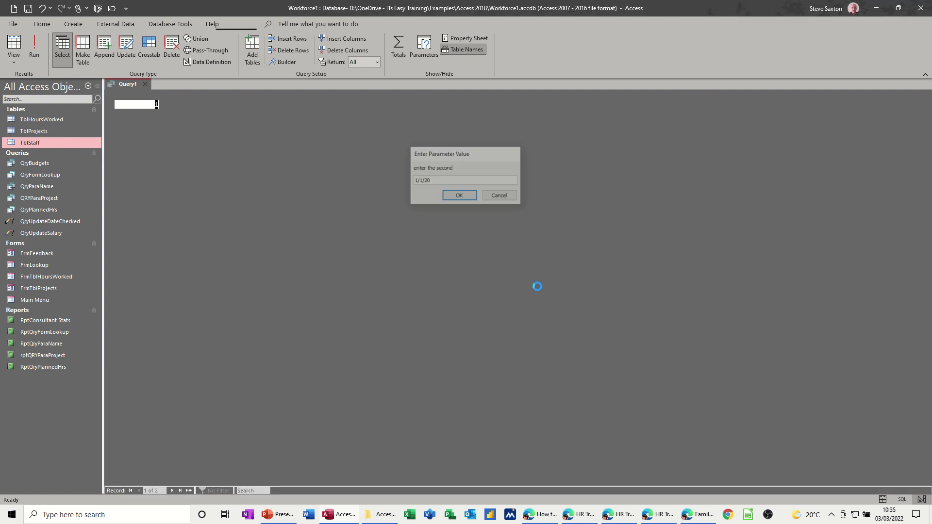
key("Return")
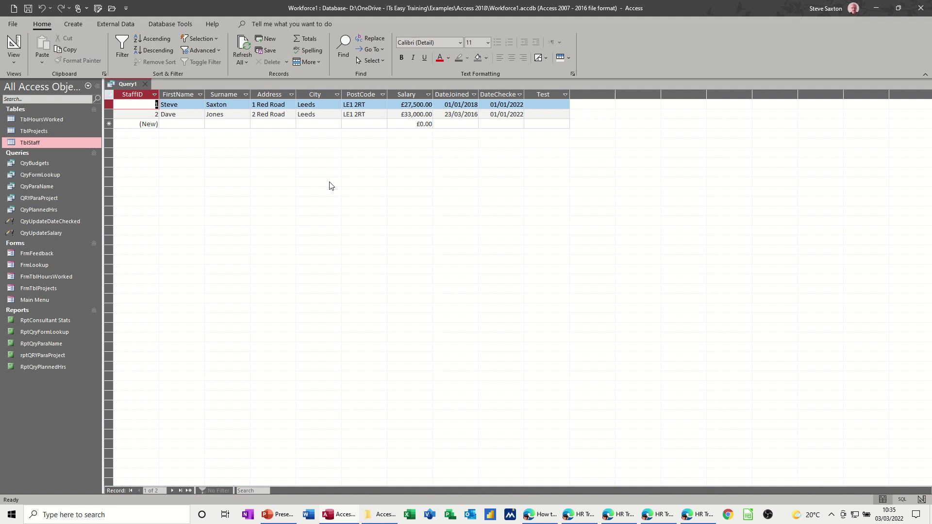
right_click(38, 145)
left_click(73, 166)
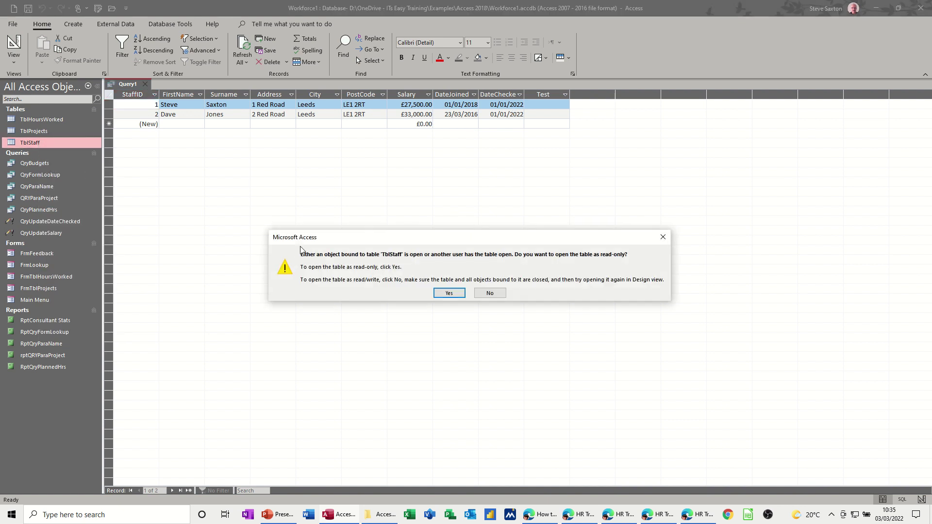
left_click(446, 293)
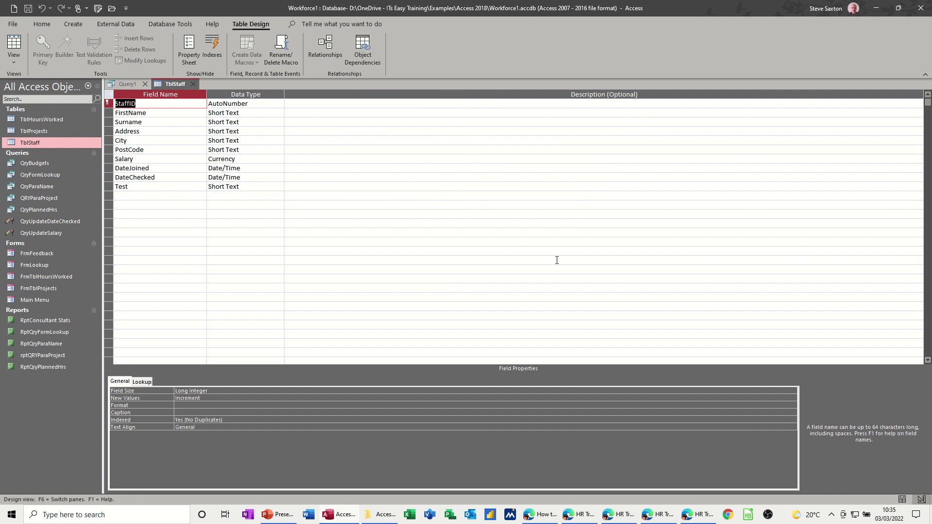
left_click(193, 56)
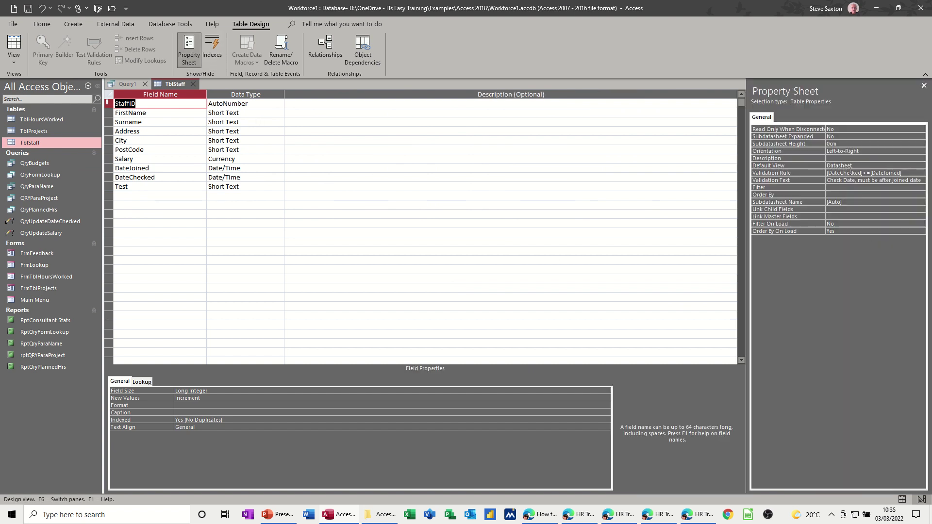
left_click(193, 84)
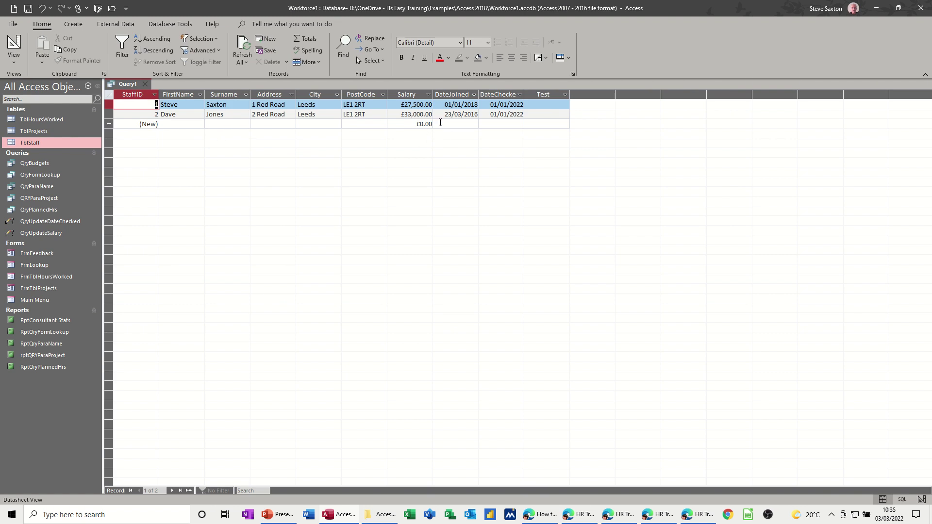